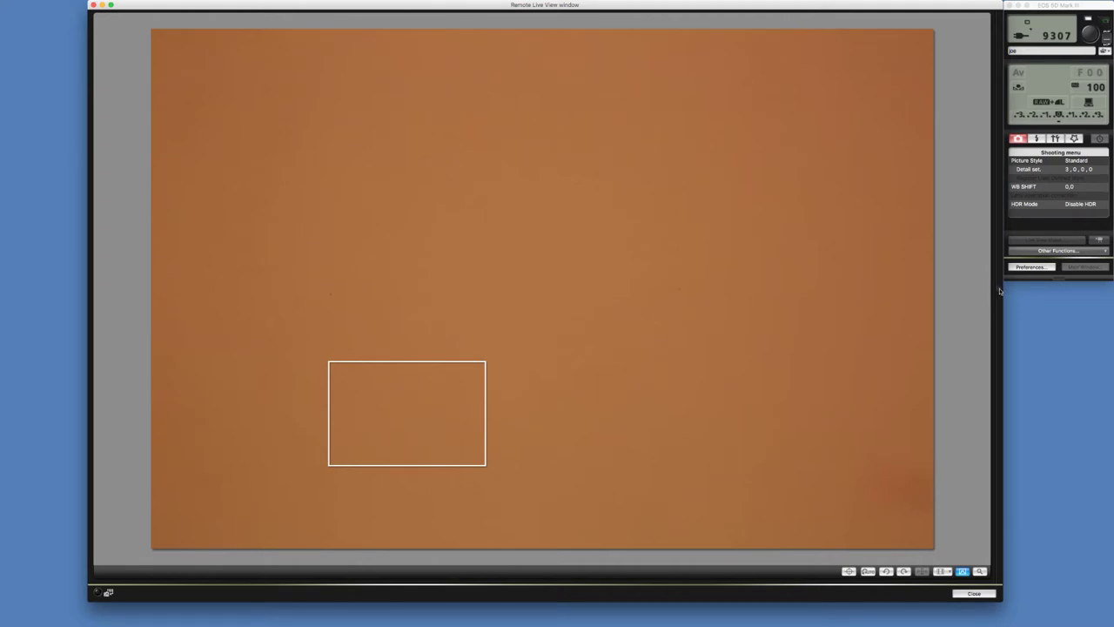
- Set the custom white balance by sampling a blank area of the live view image, and collapse the settings panel
click(999, 290)
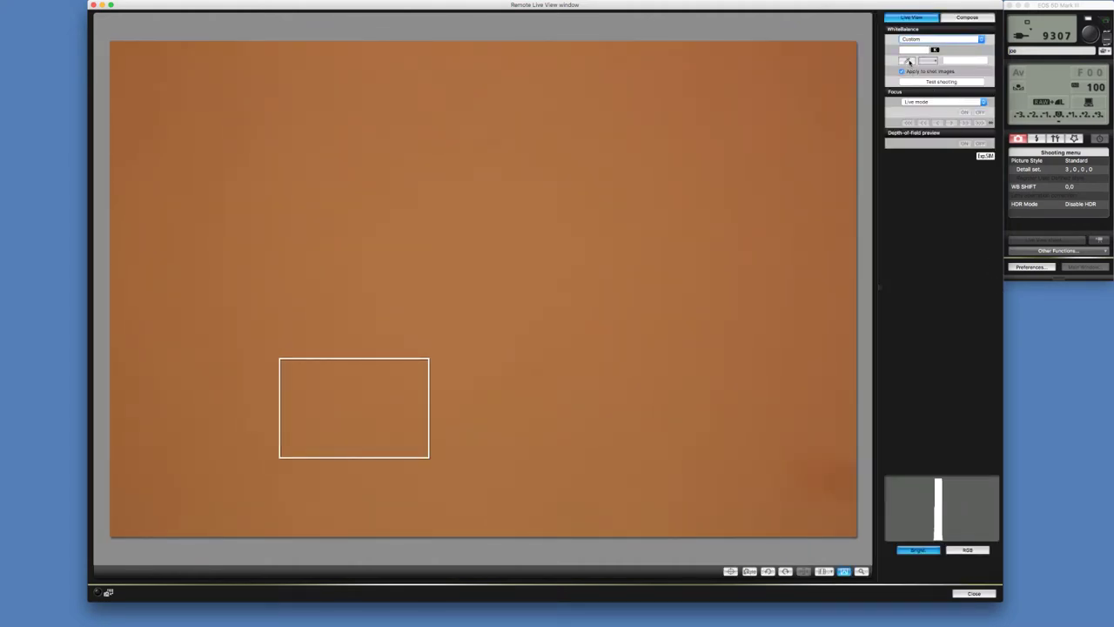
click(908, 61)
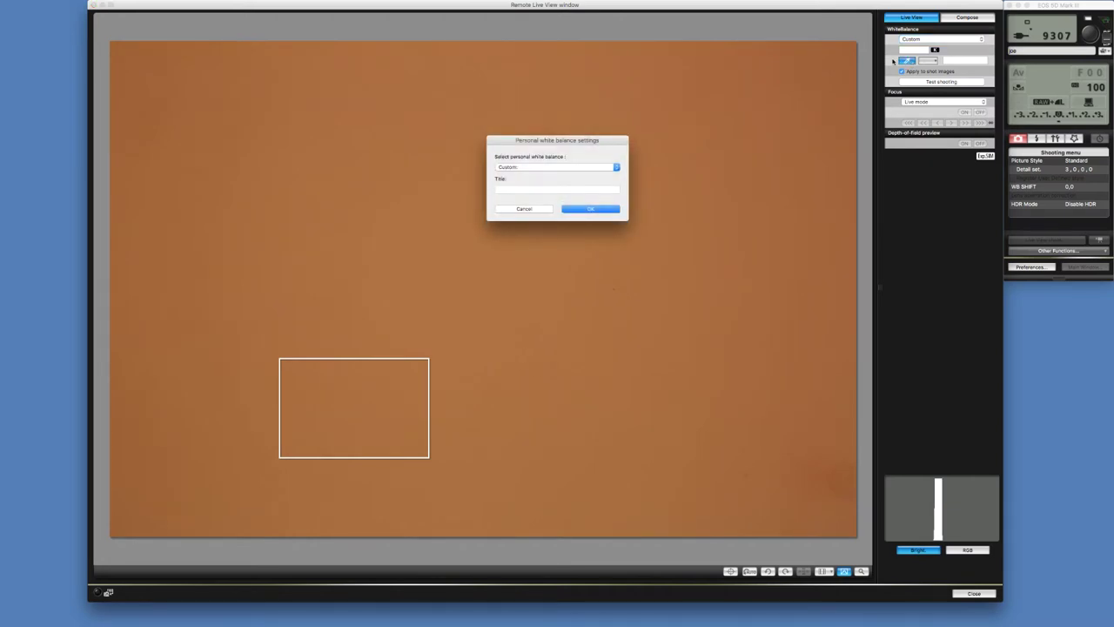
click(592, 210)
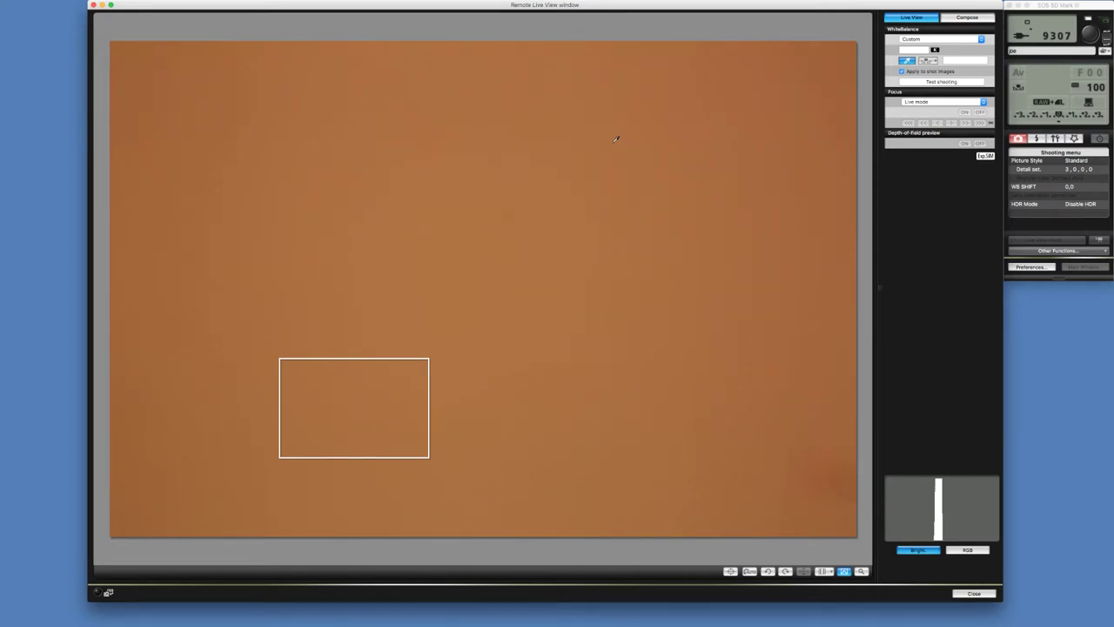
click(615, 139)
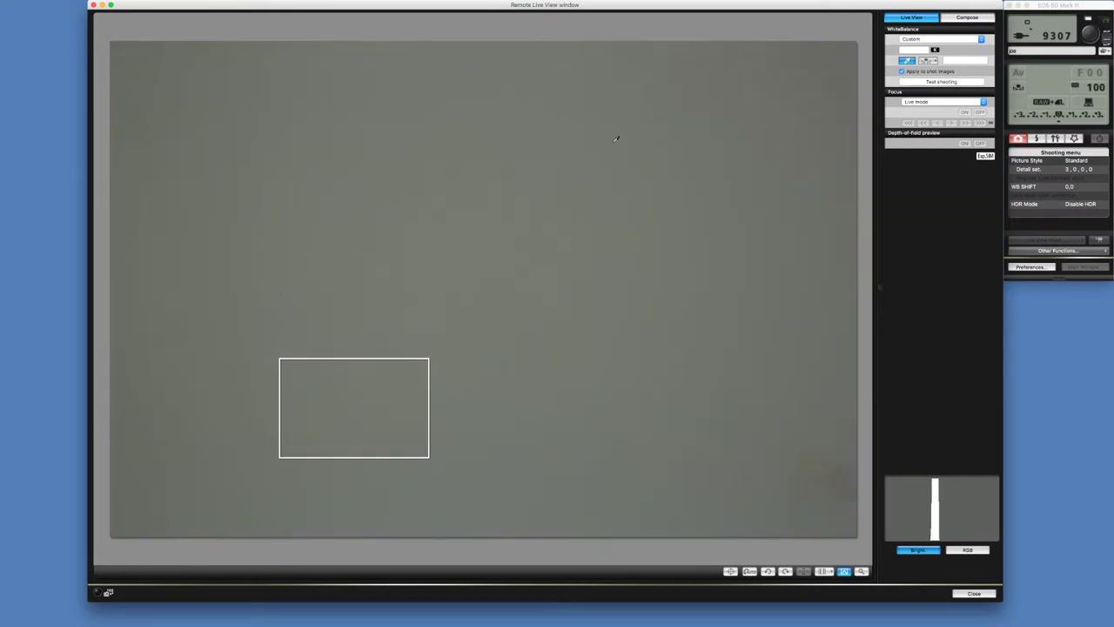
click(909, 62)
click(879, 287)
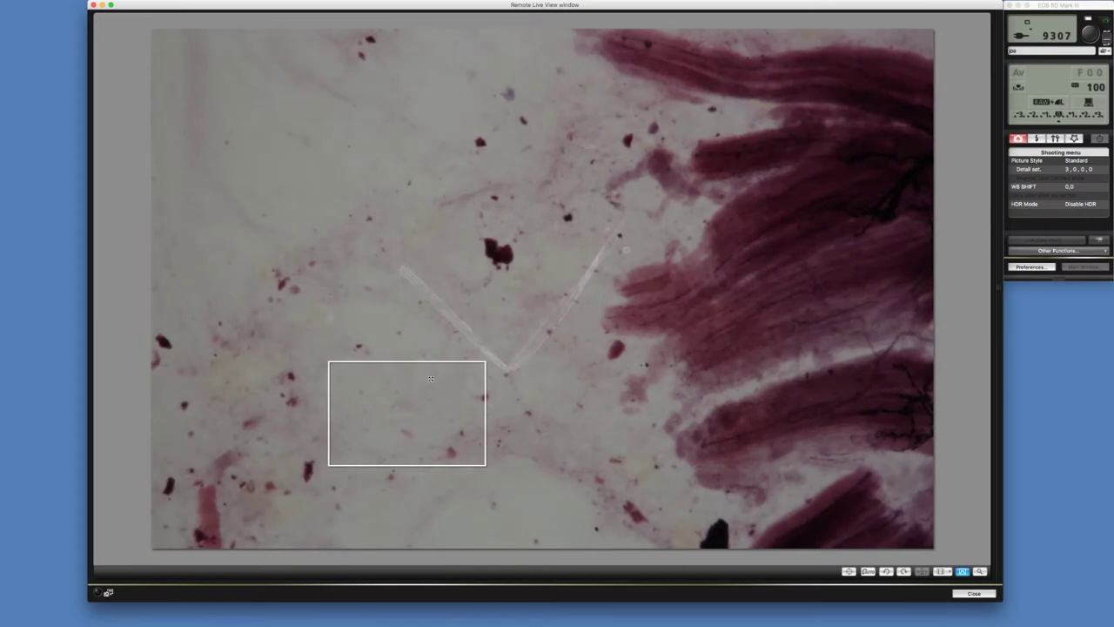
- Examine the edge of the stained tissue in an enlarged Zoom View window, and close it
drag(432, 379, 262, 294)
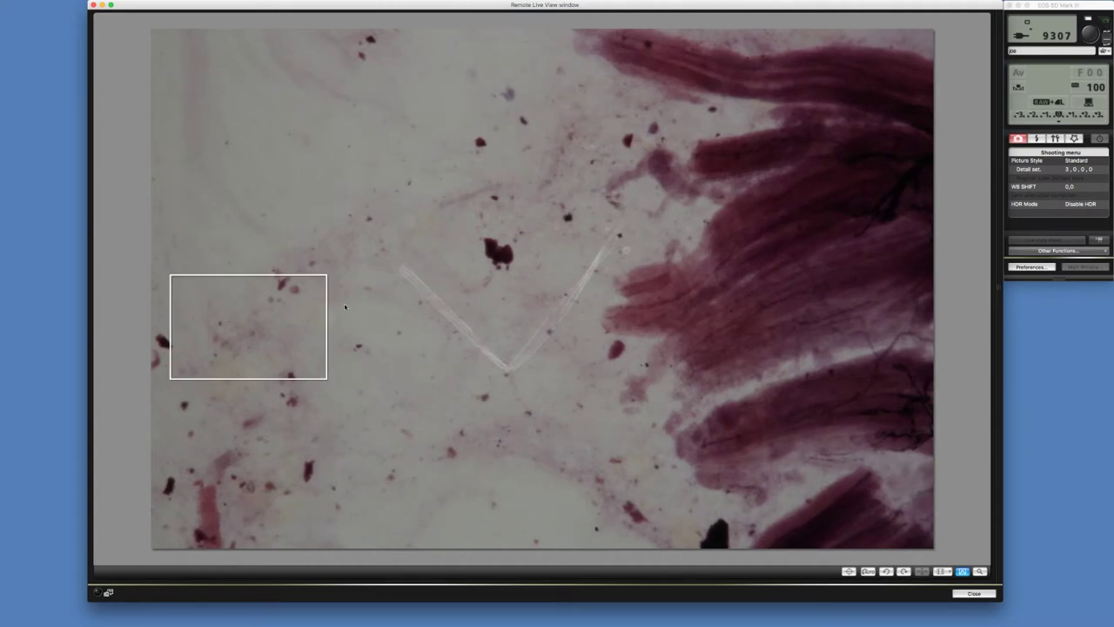
double_click(688, 252)
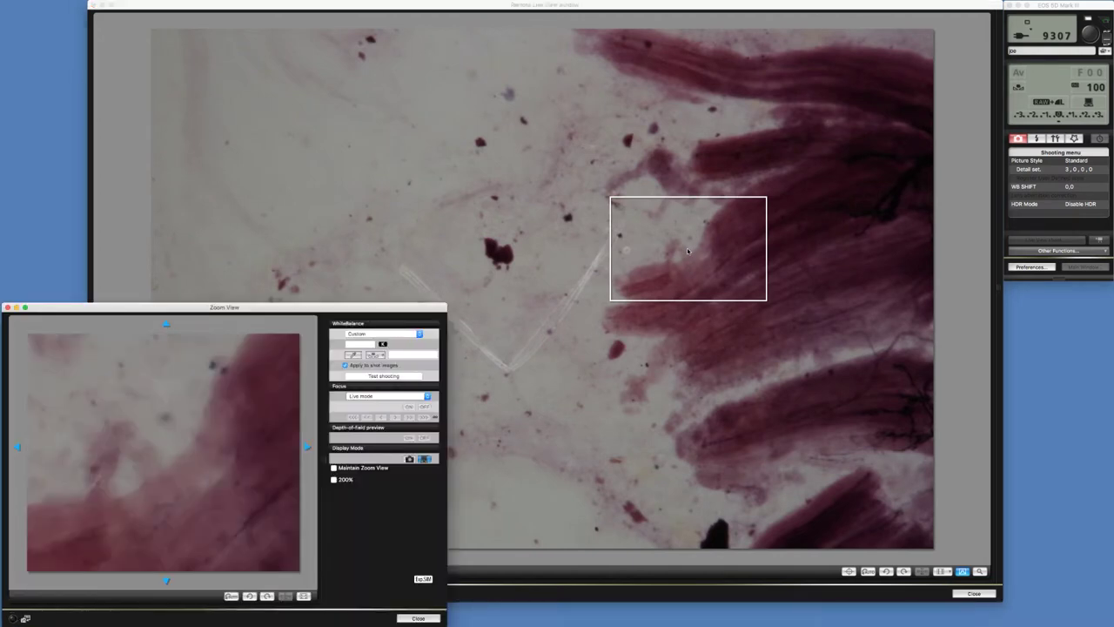
drag(319, 308, 442, 90)
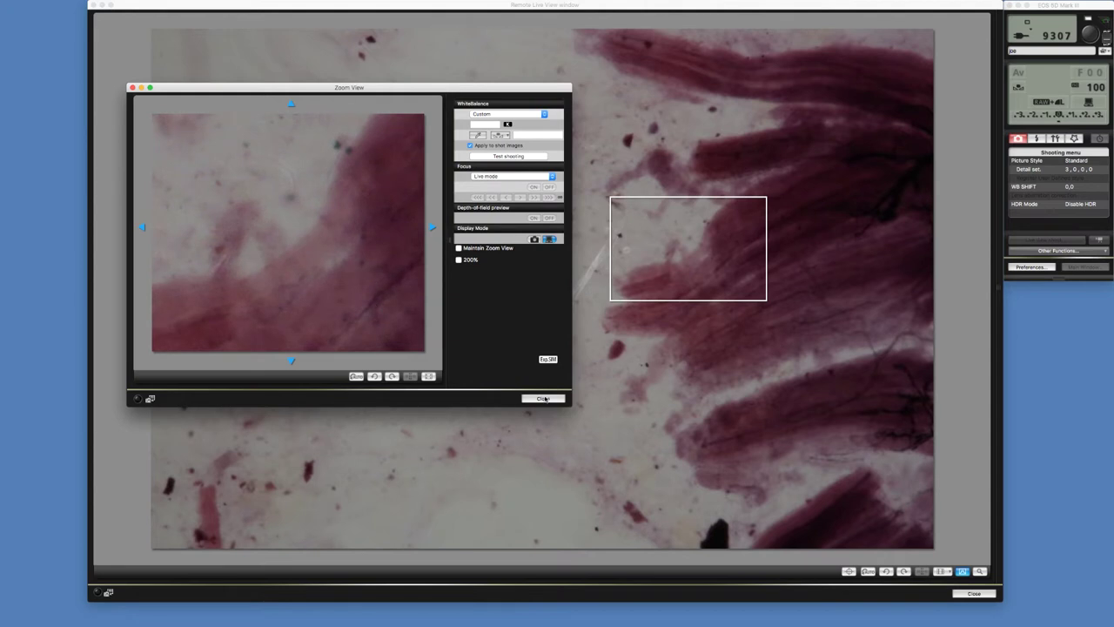
drag(573, 406, 860, 561)
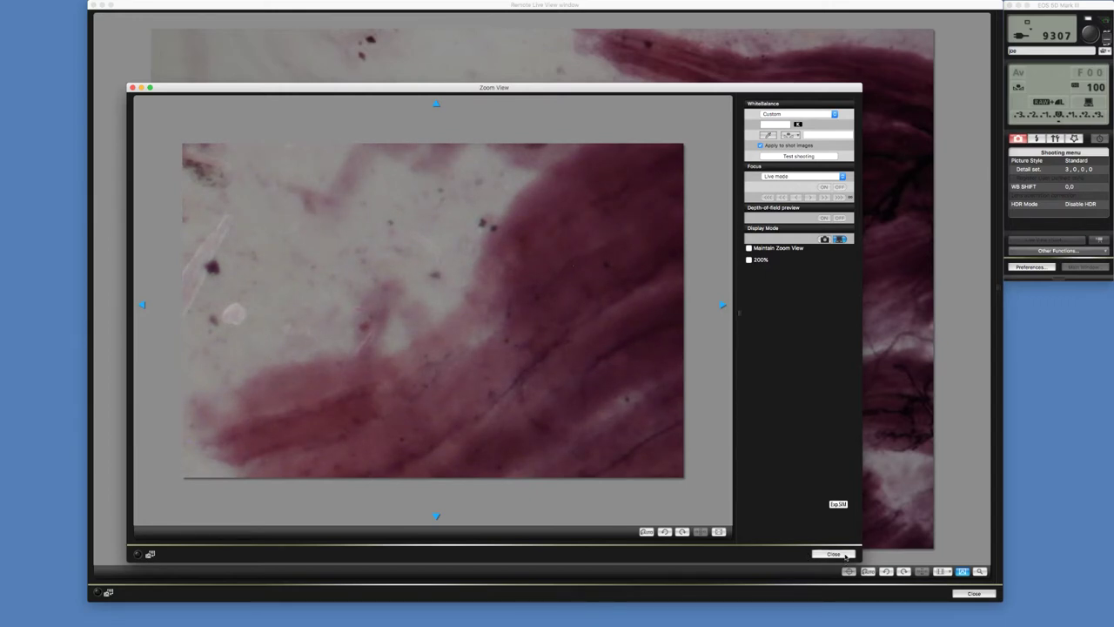
click(834, 554)
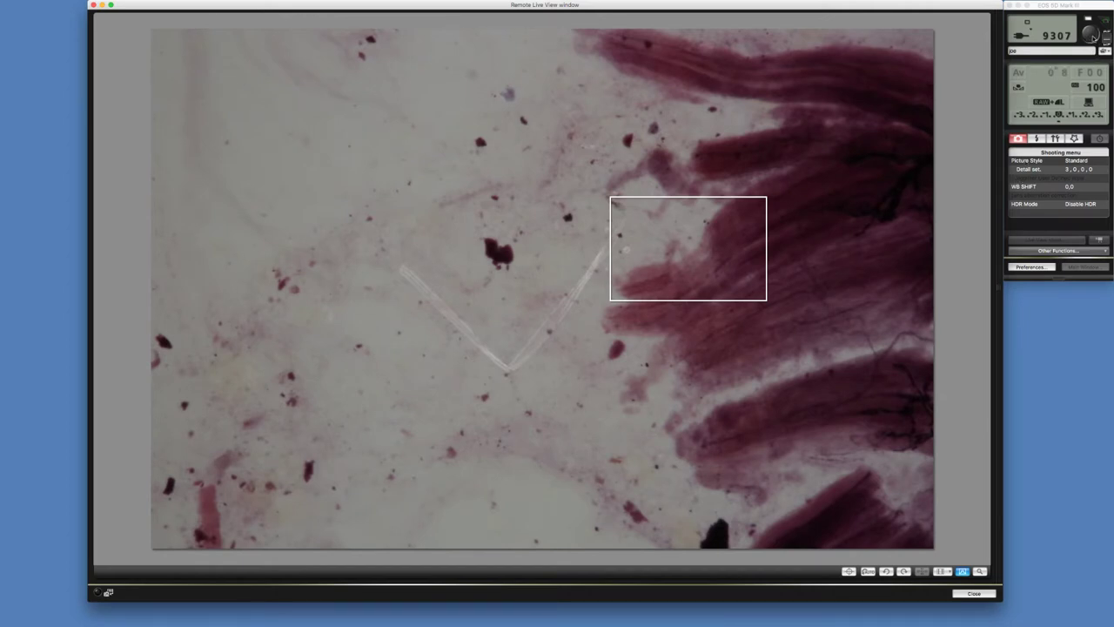
- Capture a still image of the specimen, choose Quick Preview from the other functions, and capture a second image
click(1091, 34)
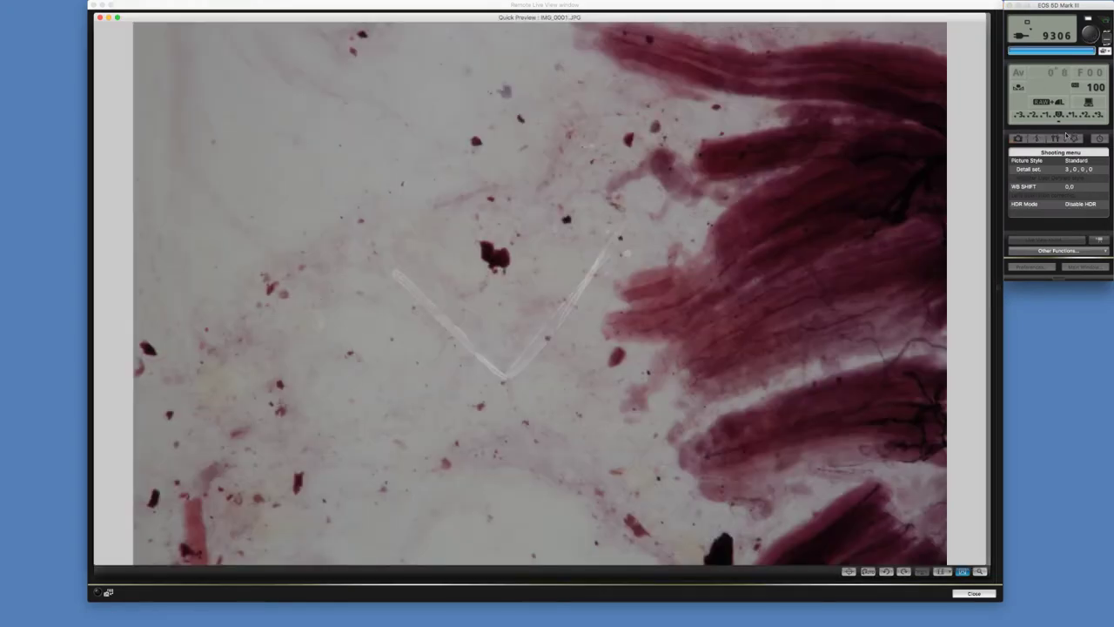
click(1059, 252)
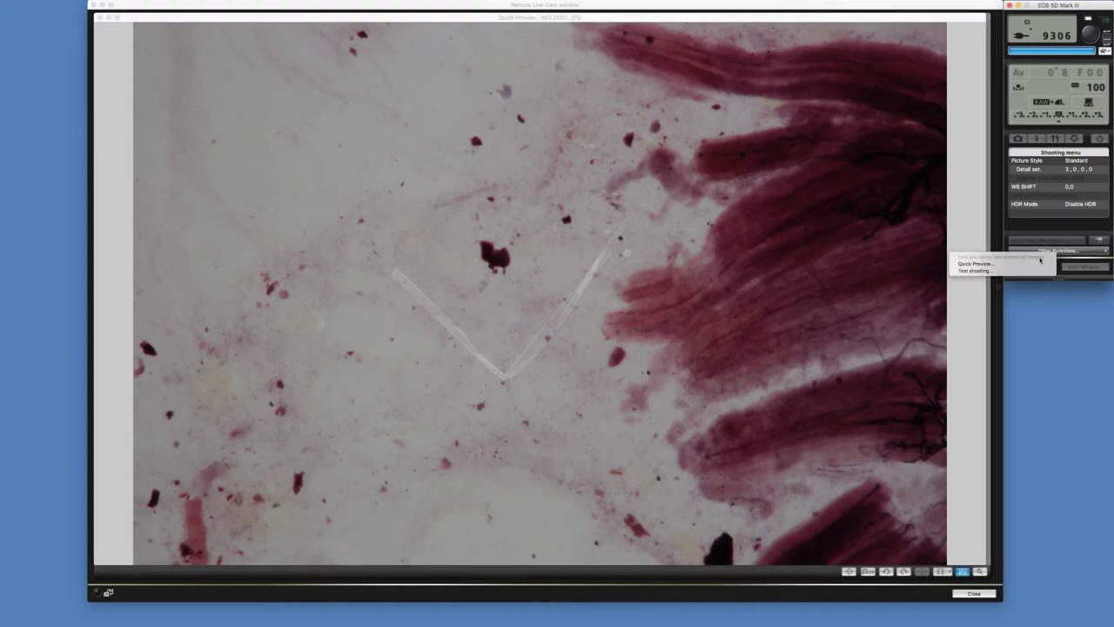
click(984, 263)
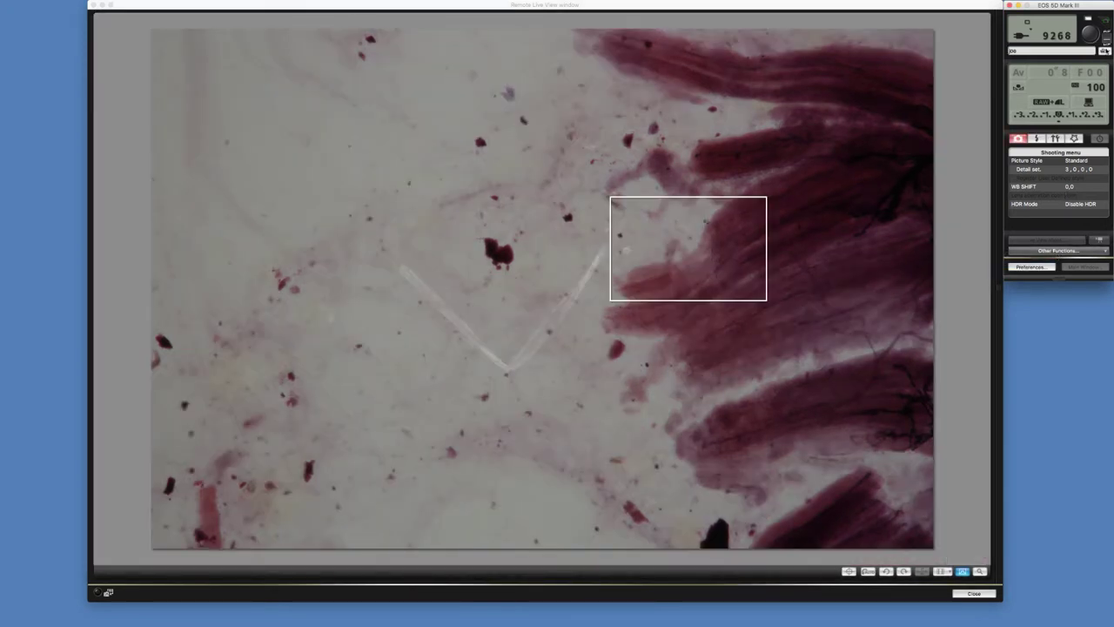
click(1091, 33)
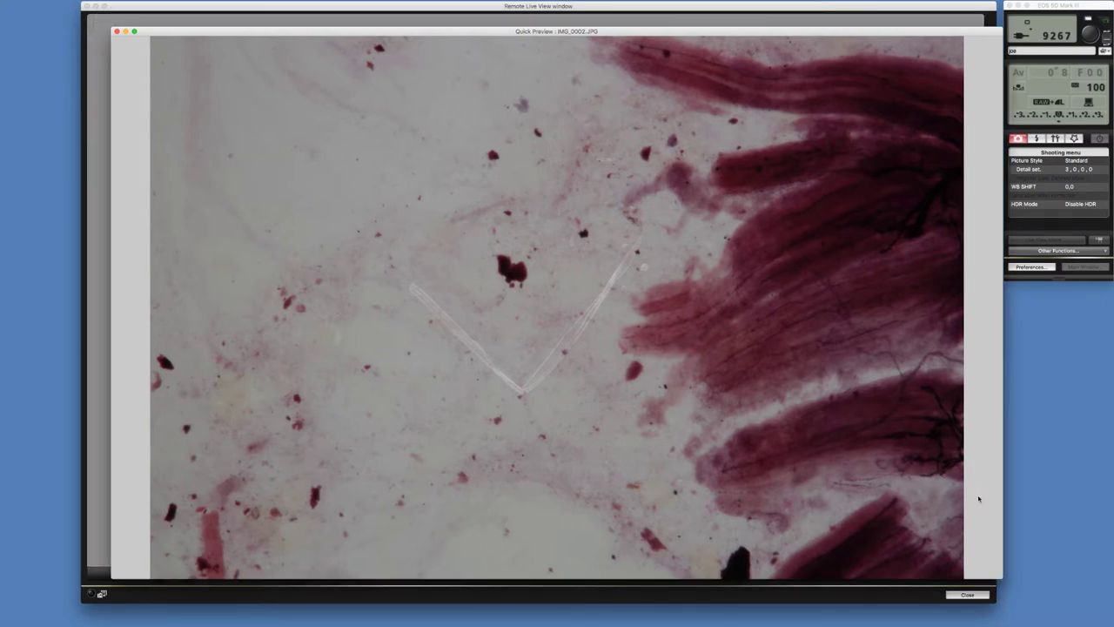
- Shrink the Quick Preview and Remote Live View windows and arrange them side by side, with the preview left of the live view
drag(1003, 577, 405, 320)
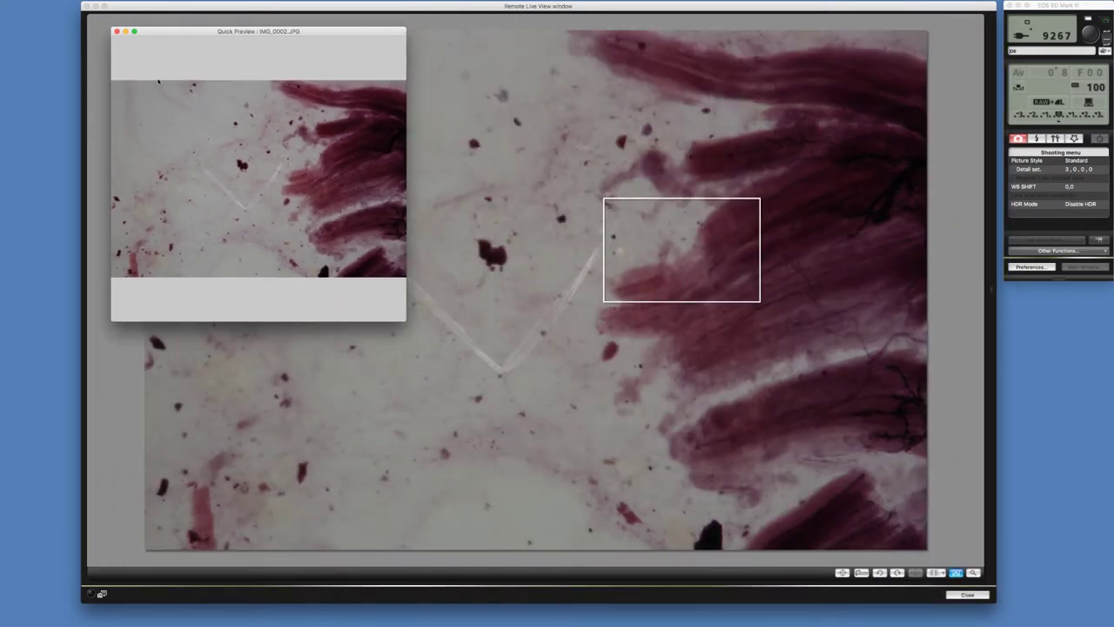
drag(158, 31, 59, 3)
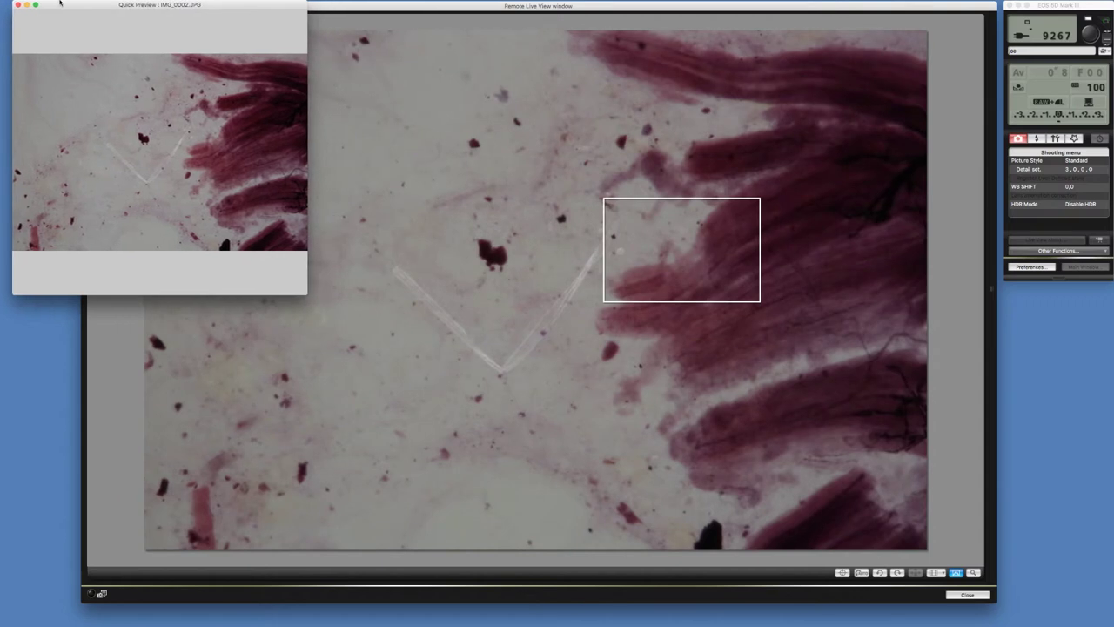
click(353, 9)
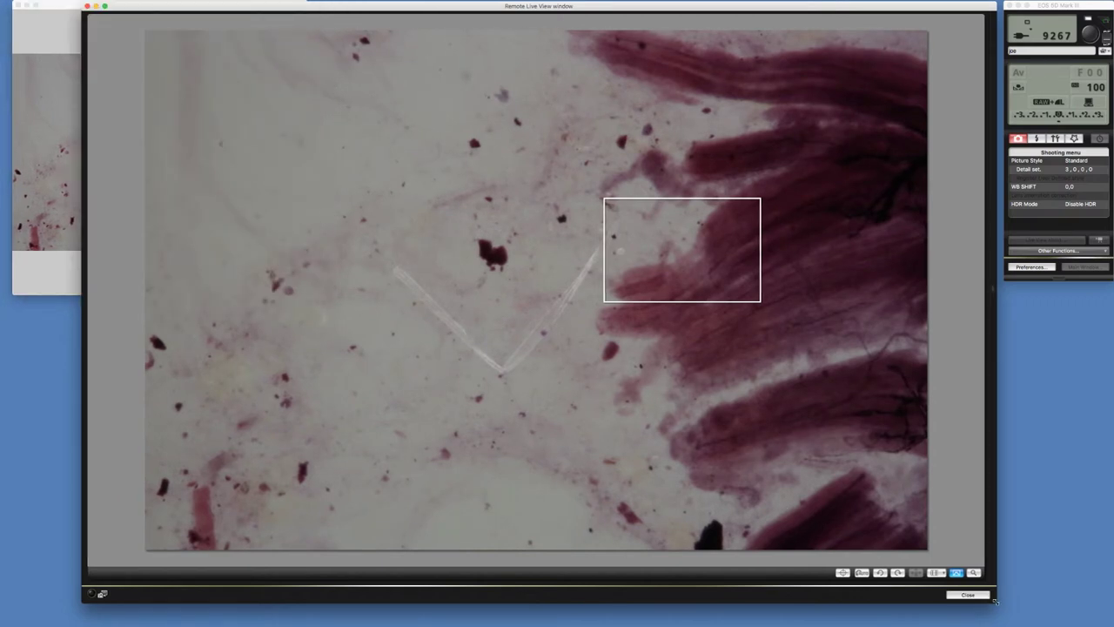
drag(1000, 604, 699, 484)
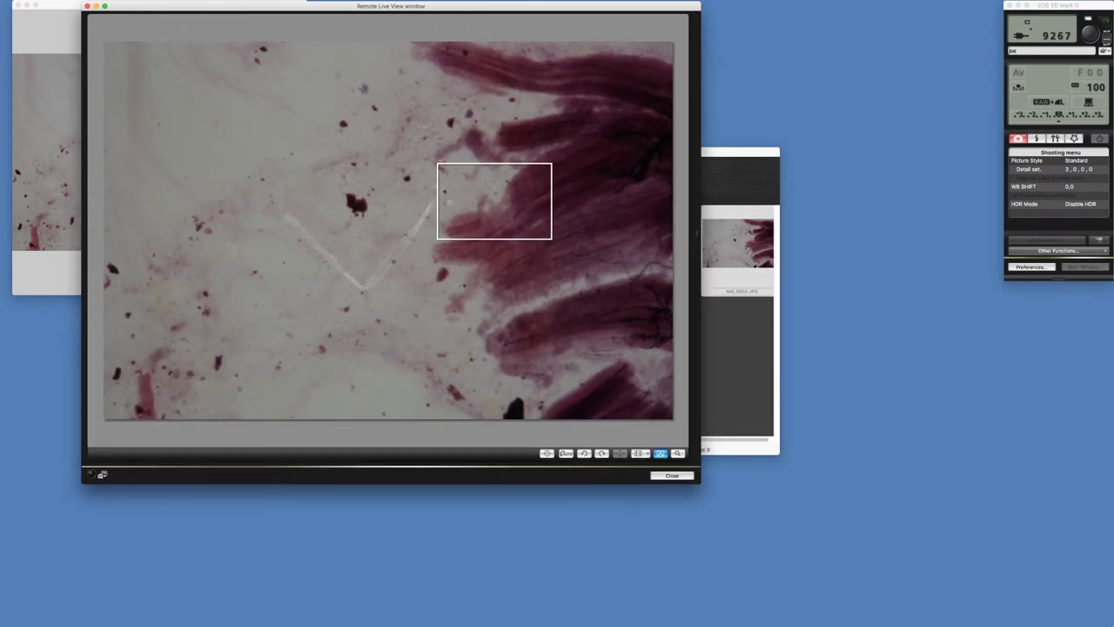
mouse_move(514, 5)
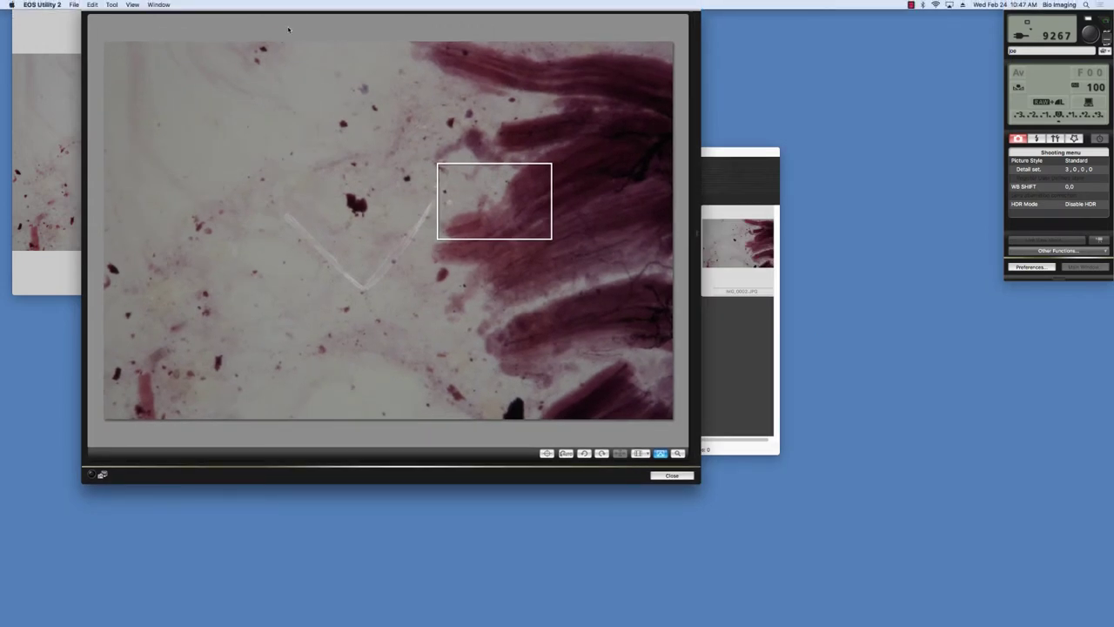
drag(263, 5, 528, 1)
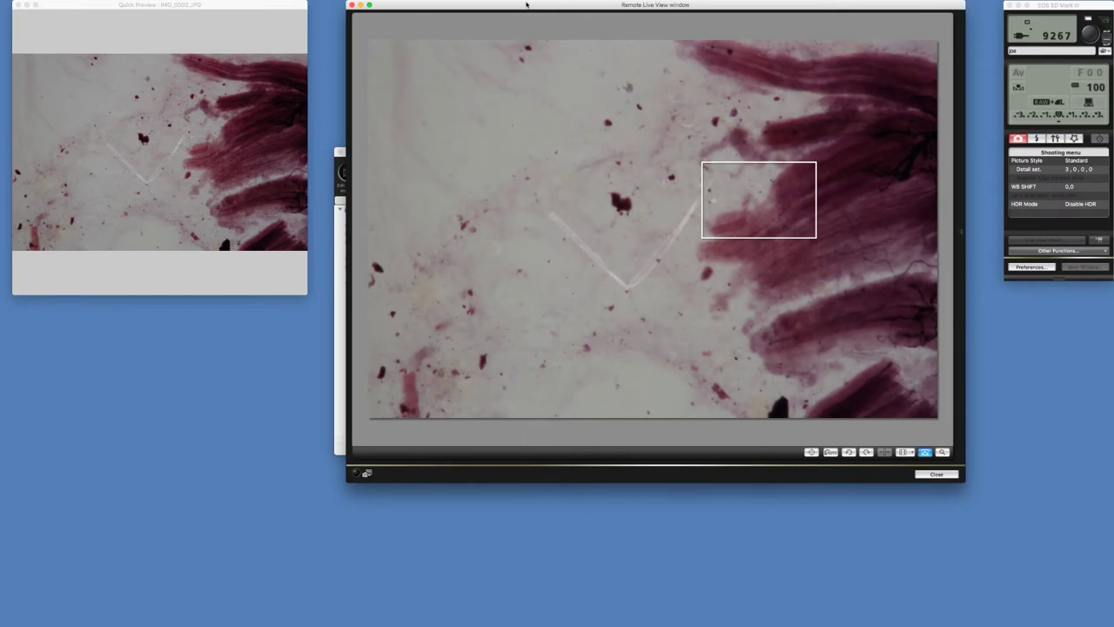
- On the blank drawing canvas, sketch a microscope objective labelled 5x with a straight body tube rising above it
mouse_move(316, 226)
mouse_down()
mouse_move(312, 303)
mouse_move(346, 326)
mouse_move(368, 322)
mouse_move(392, 302)
mouse_move(380, 224)
mouse_up()
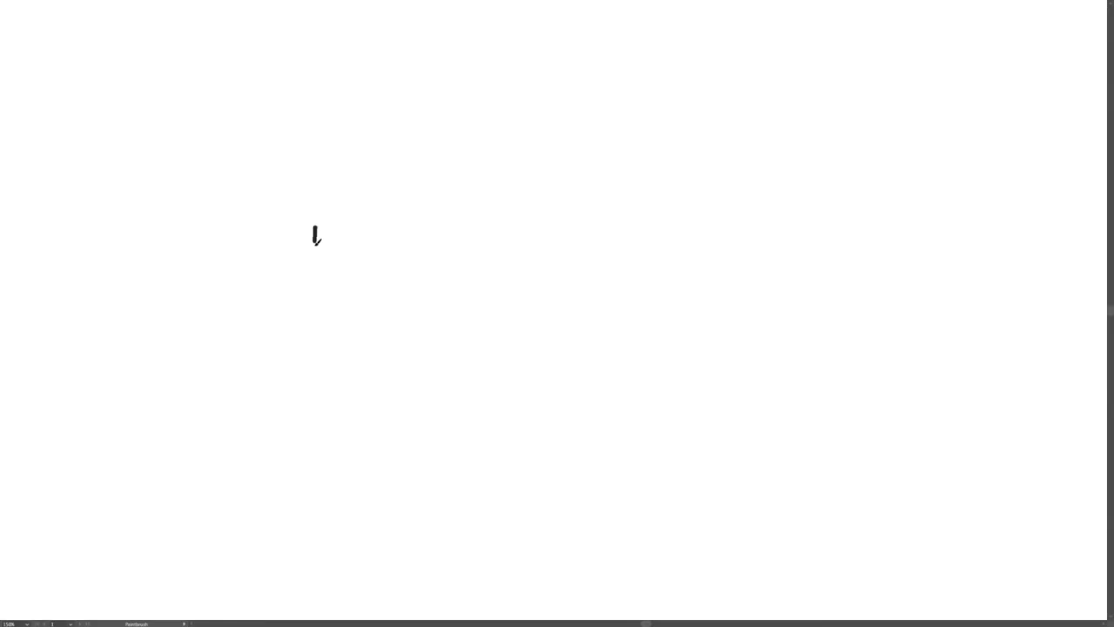
drag(364, 333, 352, 324)
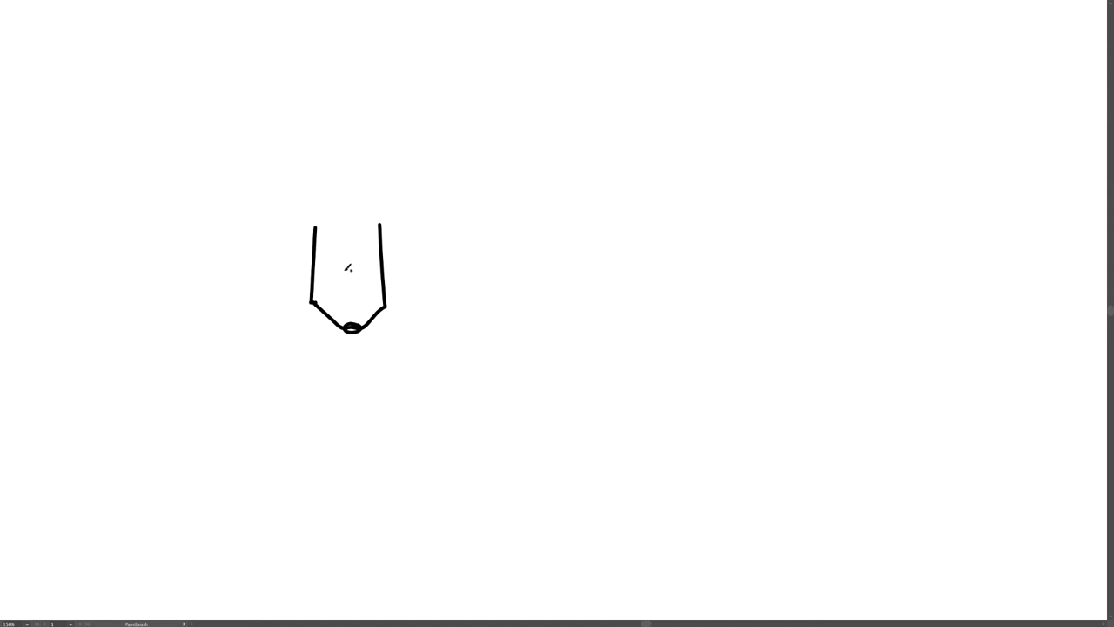
mouse_move(346, 267)
mouse_down()
mouse_move(333, 284)
mouse_move(360, 280)
mouse_move(351, 280)
mouse_up()
mouse_move(314, 227)
mouse_down()
mouse_move(382, 221)
mouse_move(316, 226)
mouse_move(312, 81)
mouse_up()
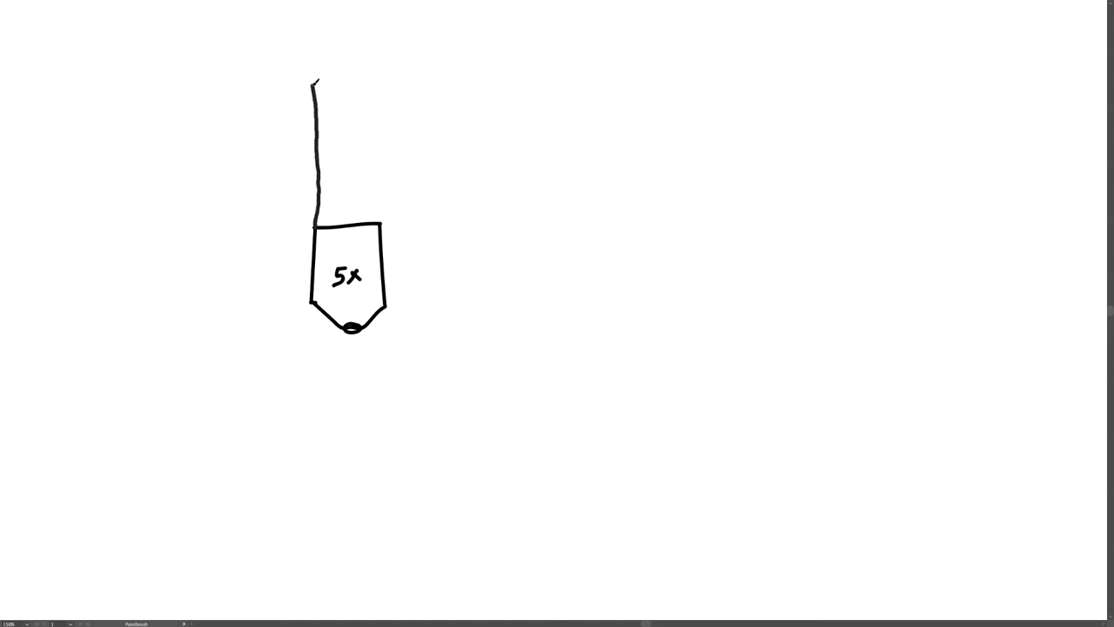
drag(382, 222, 377, 77)
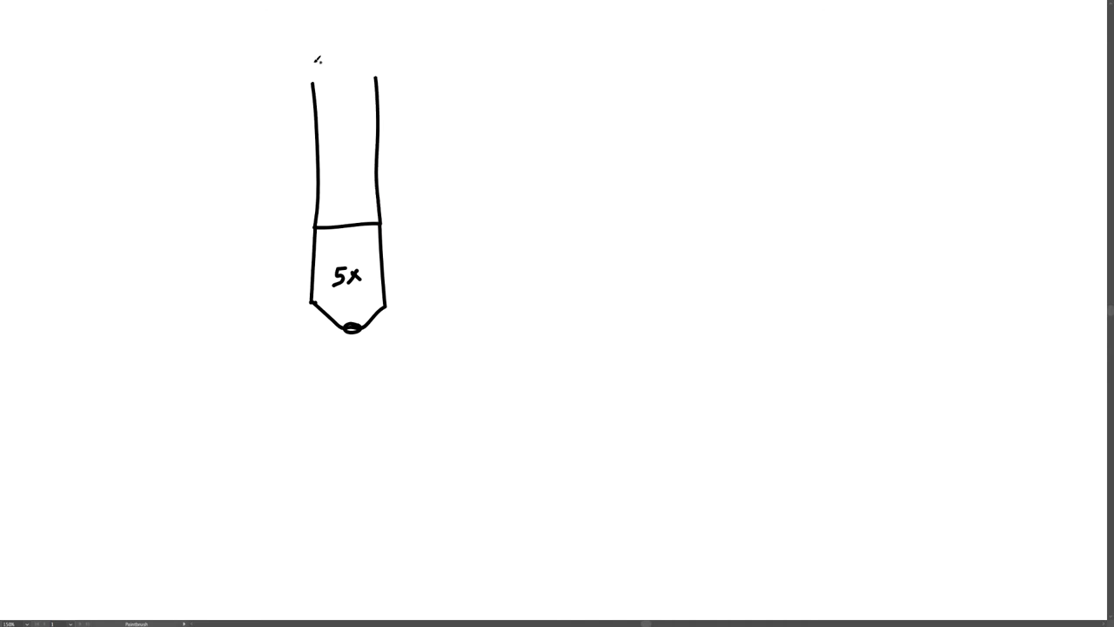
- Draw an eyepiece labelled 10x in the open end of the tube, and a wavy line along the tube's left side
mouse_move(314, 55)
mouse_down()
mouse_move(325, 107)
mouse_move(375, 101)
mouse_move(384, 68)
mouse_up()
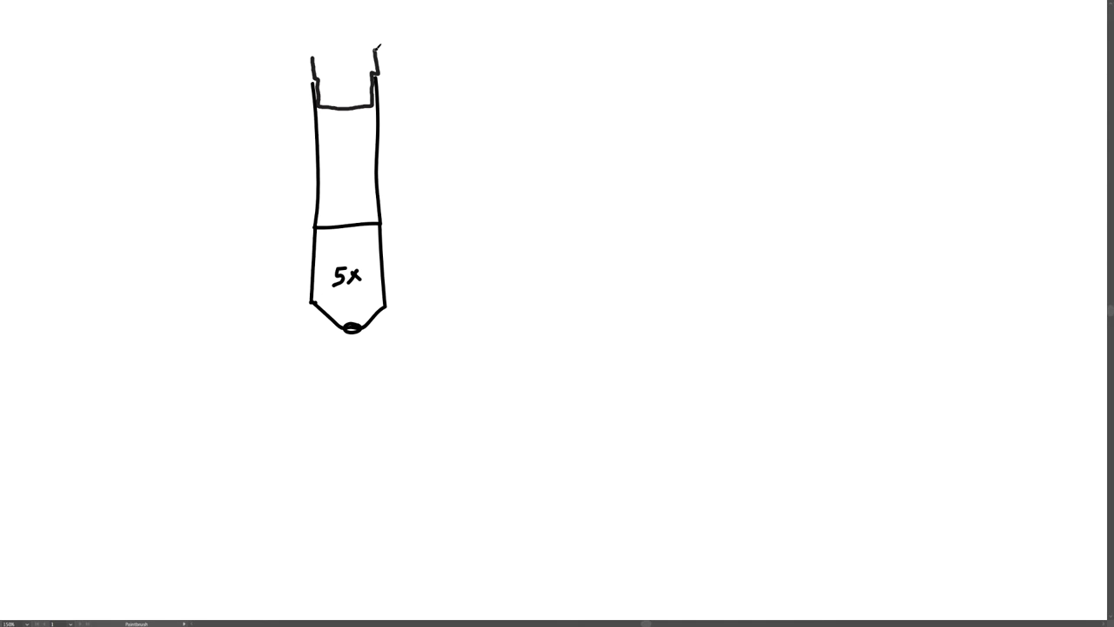
mouse_move(378, 45)
mouse_down()
mouse_move(315, 50)
mouse_move(329, 84)
mouse_move(339, 68)
mouse_move(360, 82)
mouse_up()
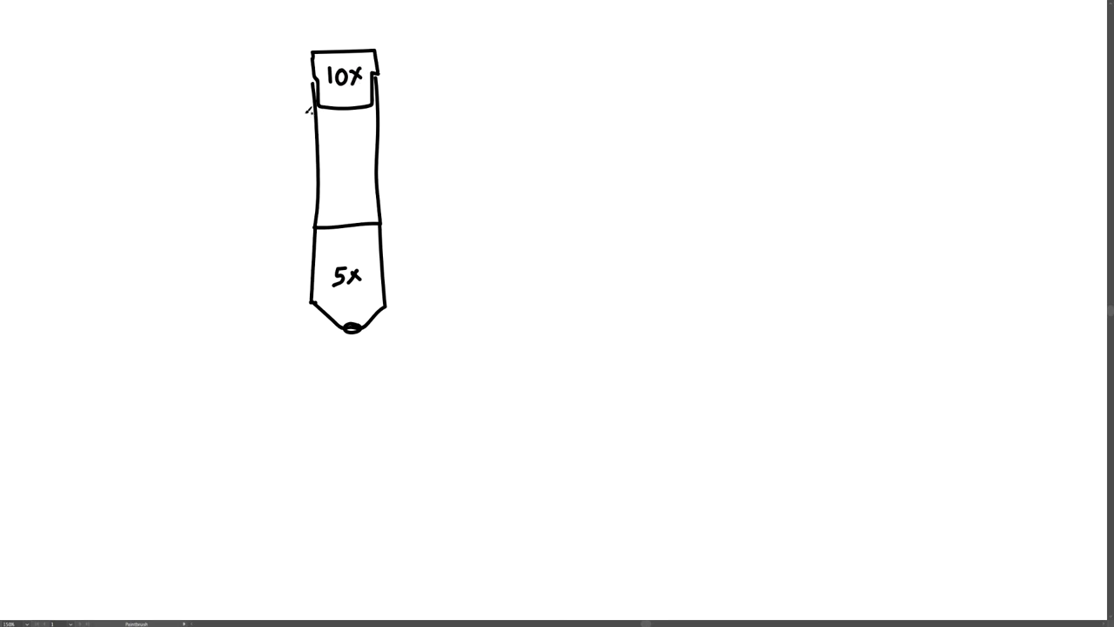
mouse_move(310, 110)
mouse_down()
mouse_move(294, 185)
mouse_move(299, 232)
mouse_up()
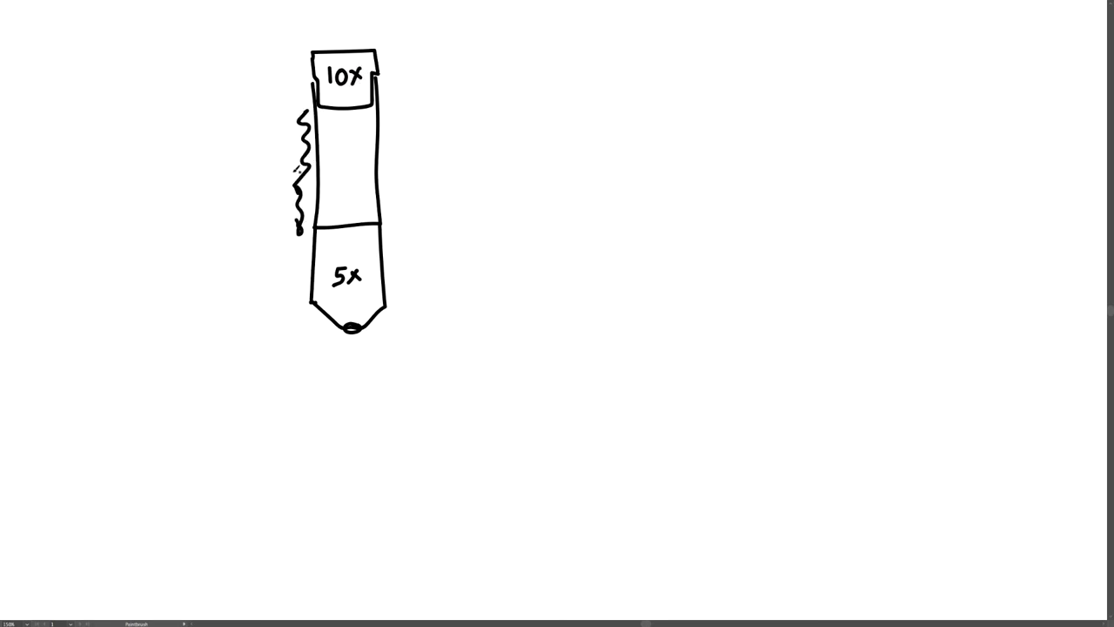
- Mark dots beside the objective and eyepiece, and draw an eye with lashes and a shaded pupil above the eyepiece
drag(396, 263, 402, 267)
mouse_move(309, 20)
mouse_down()
mouse_move(347, 31)
mouse_move(383, 4)
mouse_up()
mouse_move(315, 24)
mouse_down()
mouse_move(309, 34)
mouse_move(352, 38)
mouse_move(389, 18)
mouse_up()
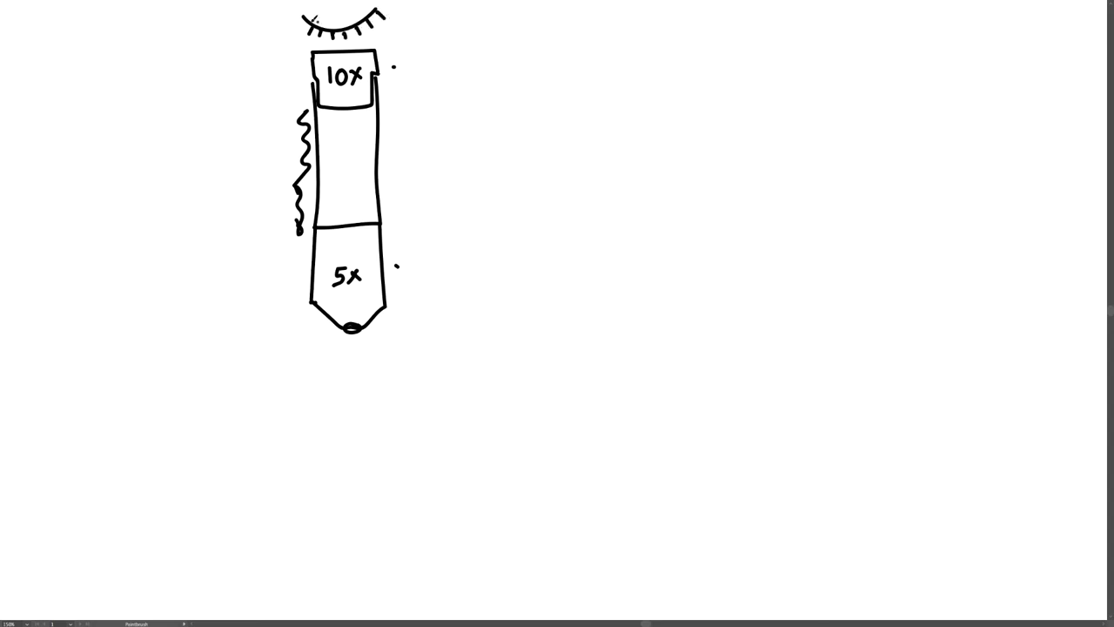
mouse_move(296, 10)
mouse_down()
mouse_move(344, 23)
mouse_move(323, 21)
mouse_move(357, 19)
mouse_move(325, 22)
mouse_move(359, 18)
mouse_up()
- Draw a specimen under a cover slip on a thick slide below the objective, and a dome-shaped arc beneath the slide
drag(279, 358, 440, 355)
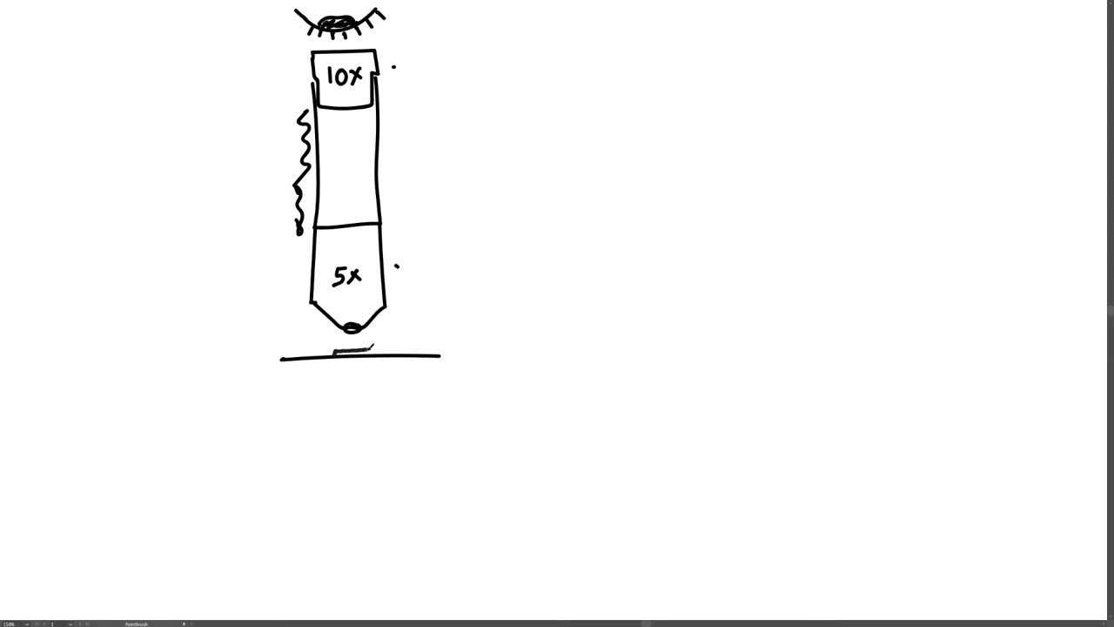
mouse_move(375, 351)
mouse_down()
mouse_move(327, 347)
mouse_move(398, 344)
mouse_up()
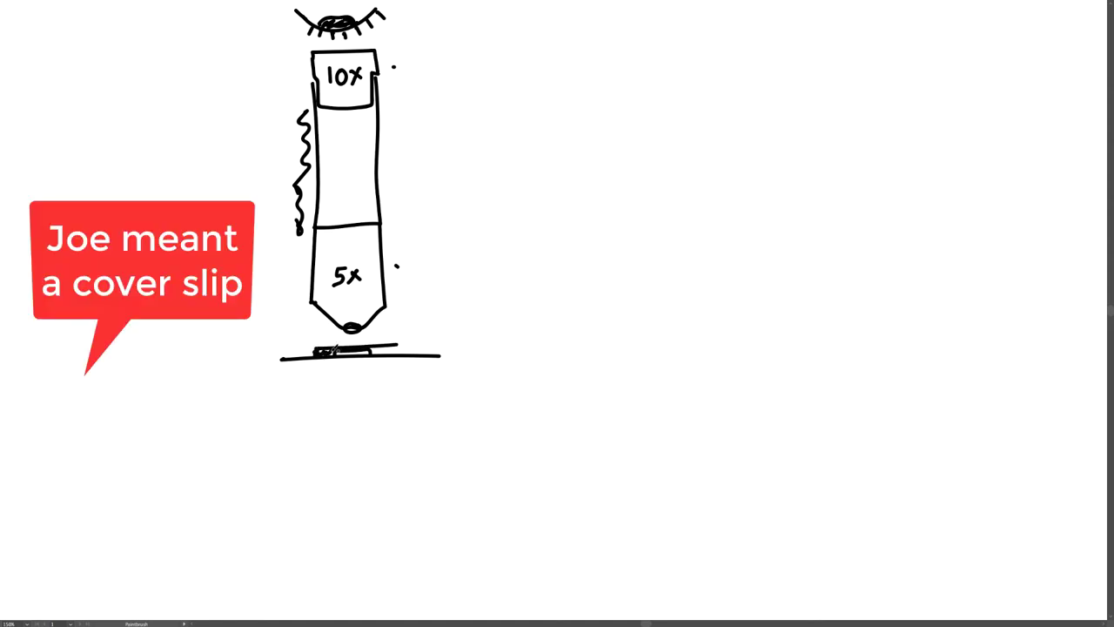
key(e)
key(e)
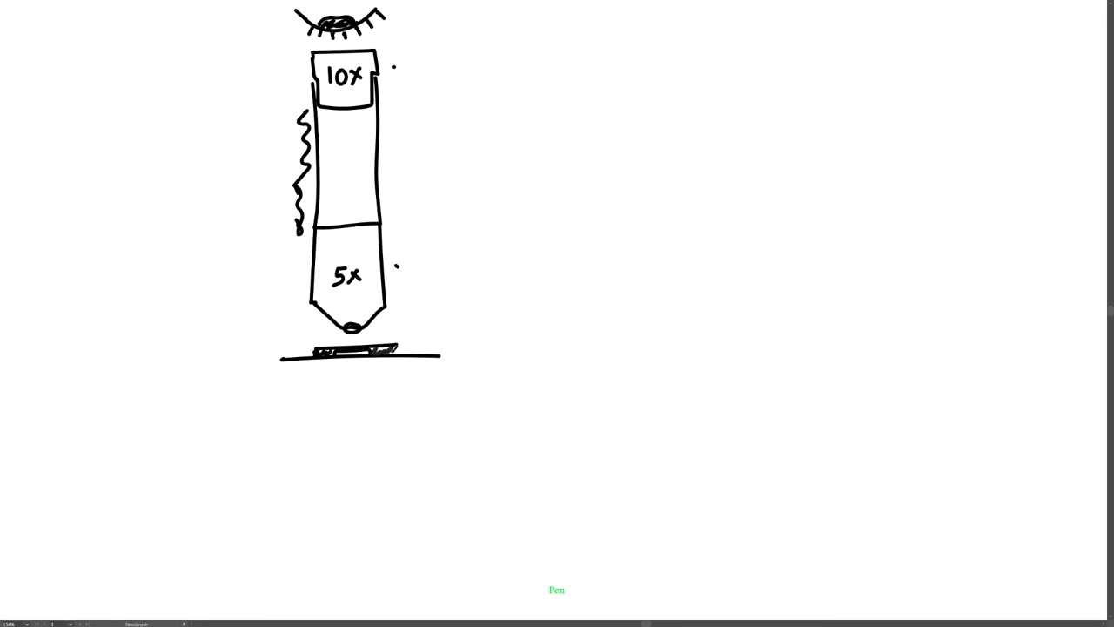
drag(390, 350, 400, 347)
mouse_move(283, 360)
mouse_down()
mouse_move(222, 365)
mouse_move(230, 394)
mouse_move(526, 379)
mouse_move(520, 352)
mouse_move(440, 356)
mouse_up()
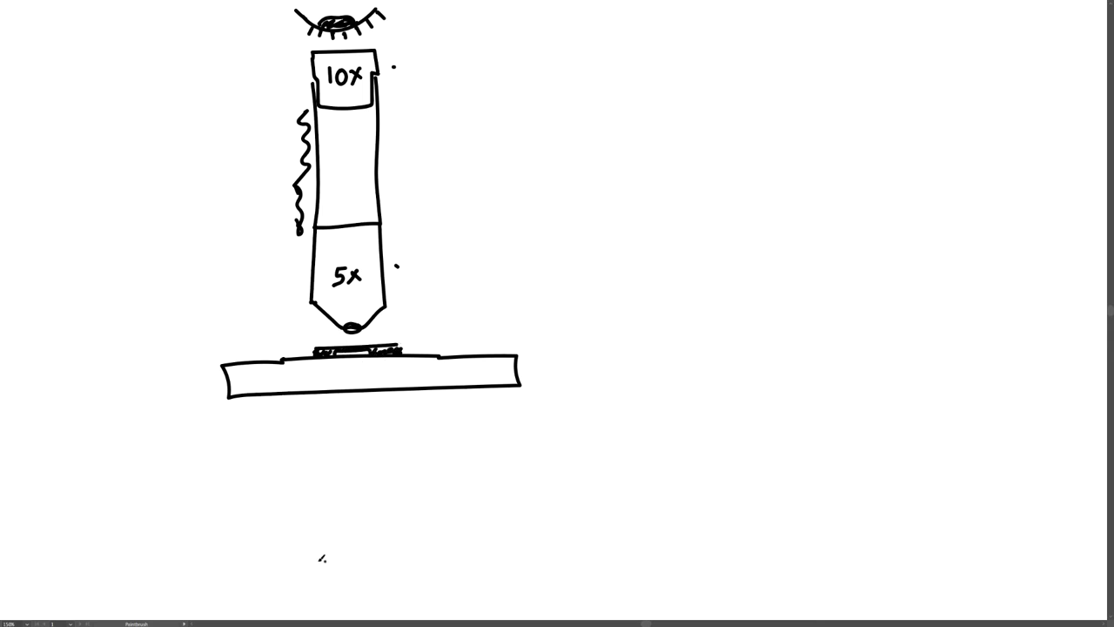
mouse_move(317, 568)
mouse_down()
mouse_move(376, 524)
mouse_move(433, 543)
mouse_move(444, 567)
mouse_up()
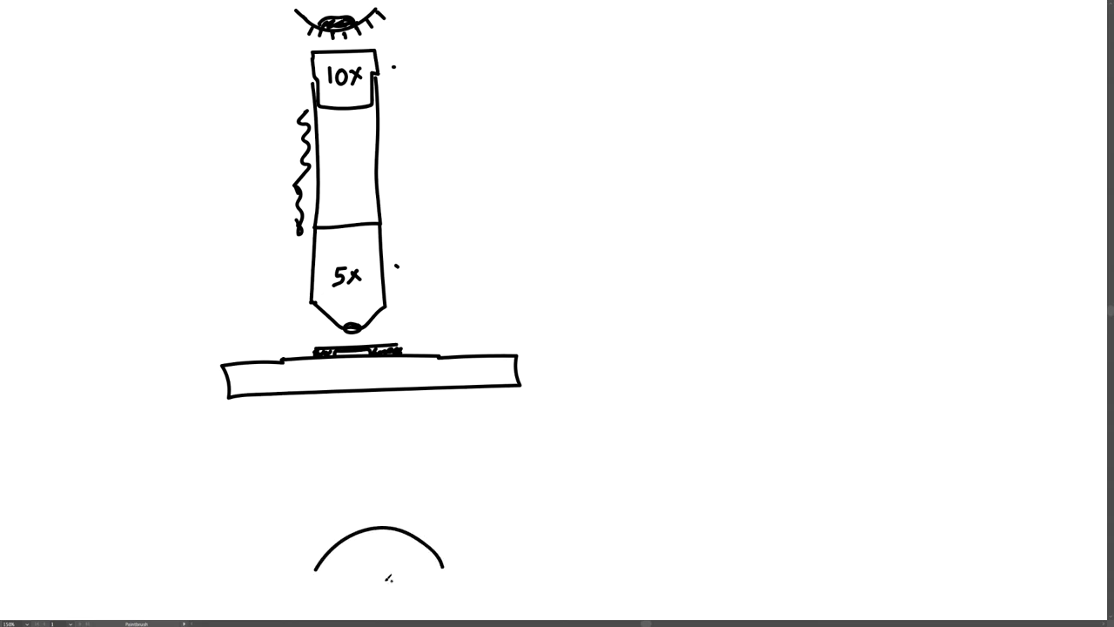
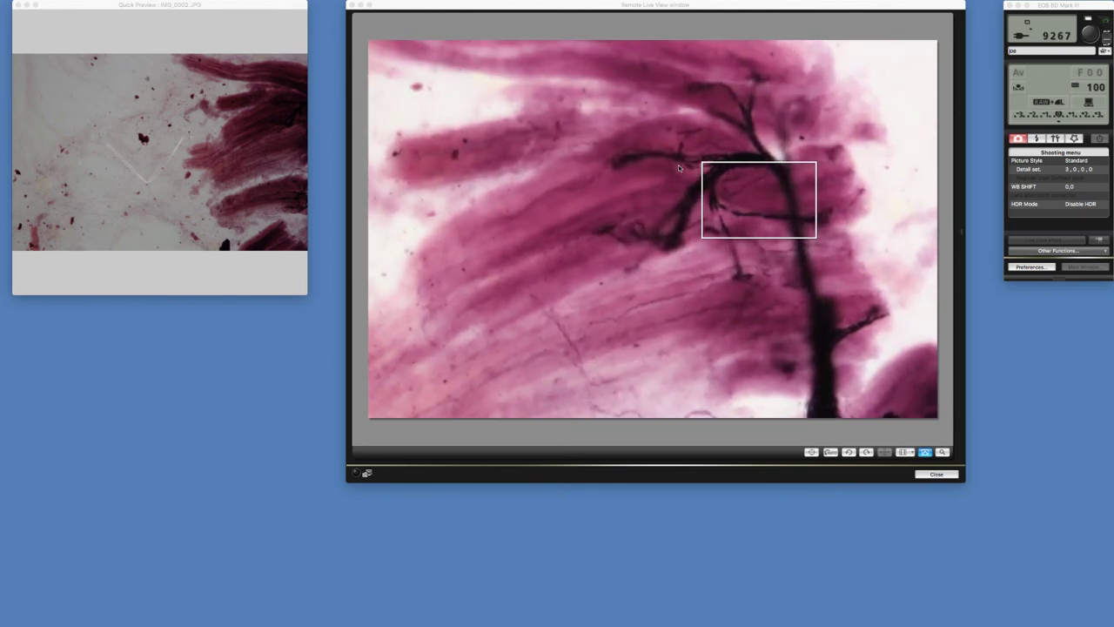
- Open a magnified Zoom View of the dark branching structure in the live specimen image
double_click(607, 231)
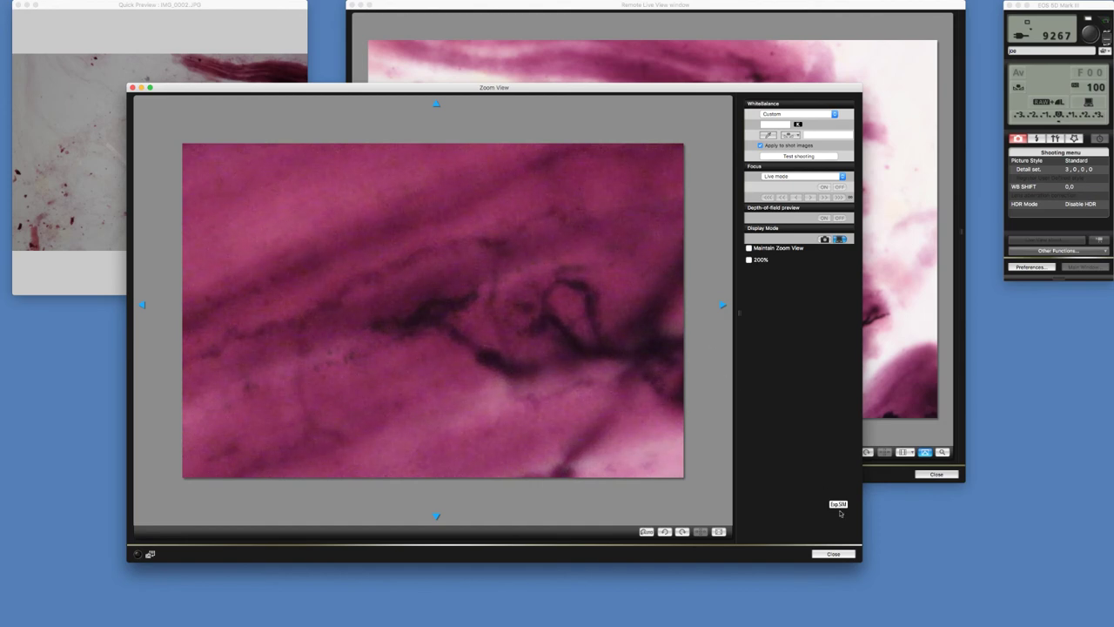
- Close the magnified Zoom View and capture a picture of the branching specimen from the full live view
click(834, 555)
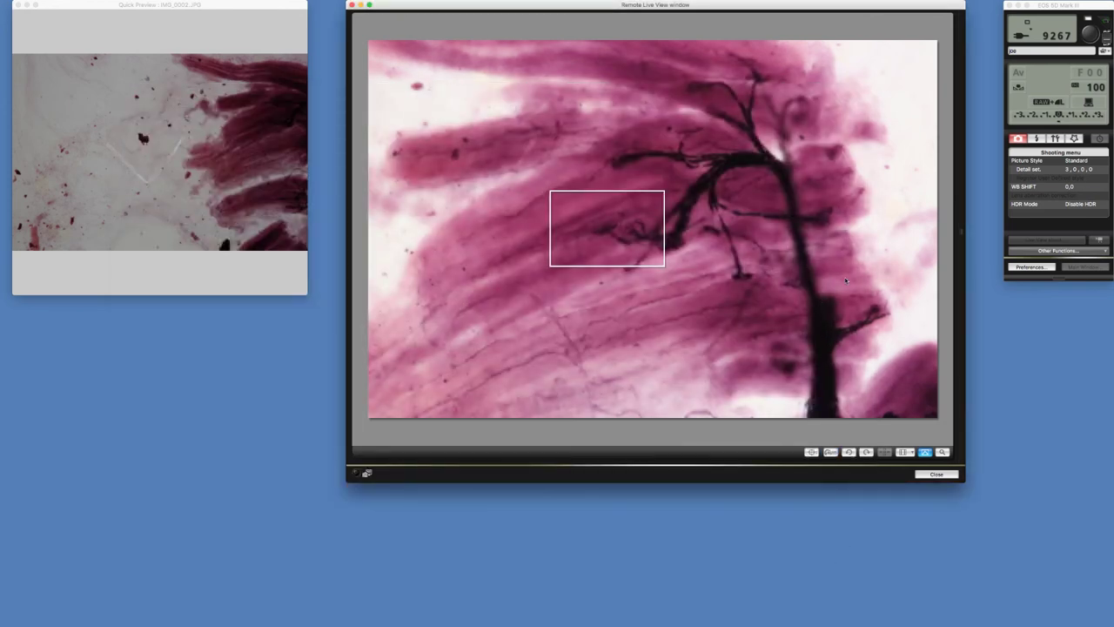
click(1091, 35)
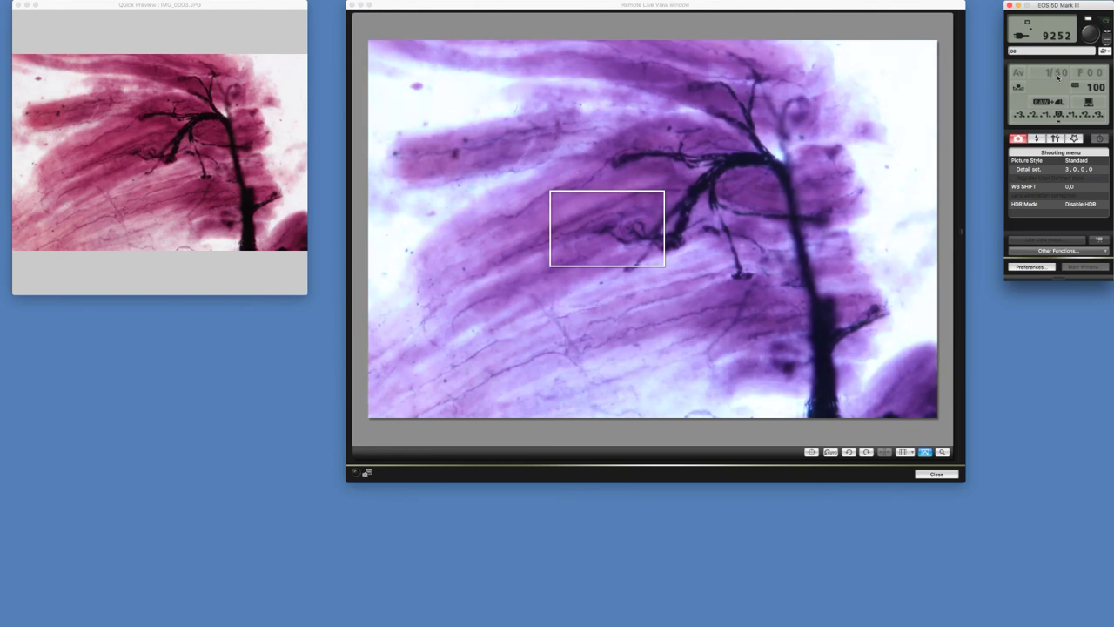
- Check the camera's metered shutter speed for the current brightness of the live specimen
scroll(1059, 77, down, 2)
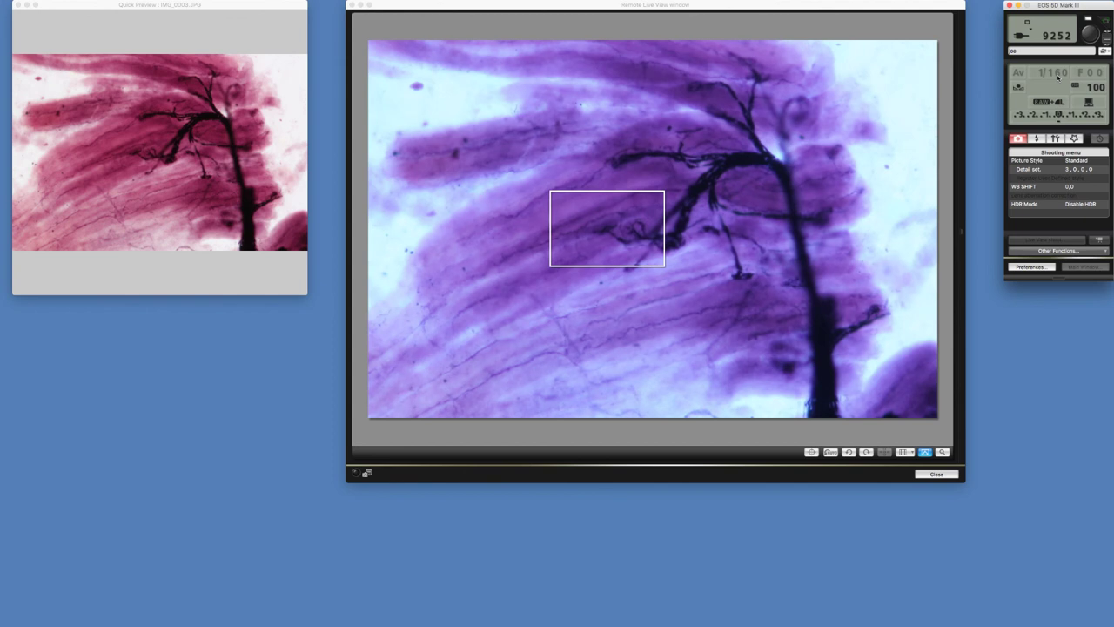
scroll(1059, 77, up, 1)
scroll(1059, 77, down, 1)
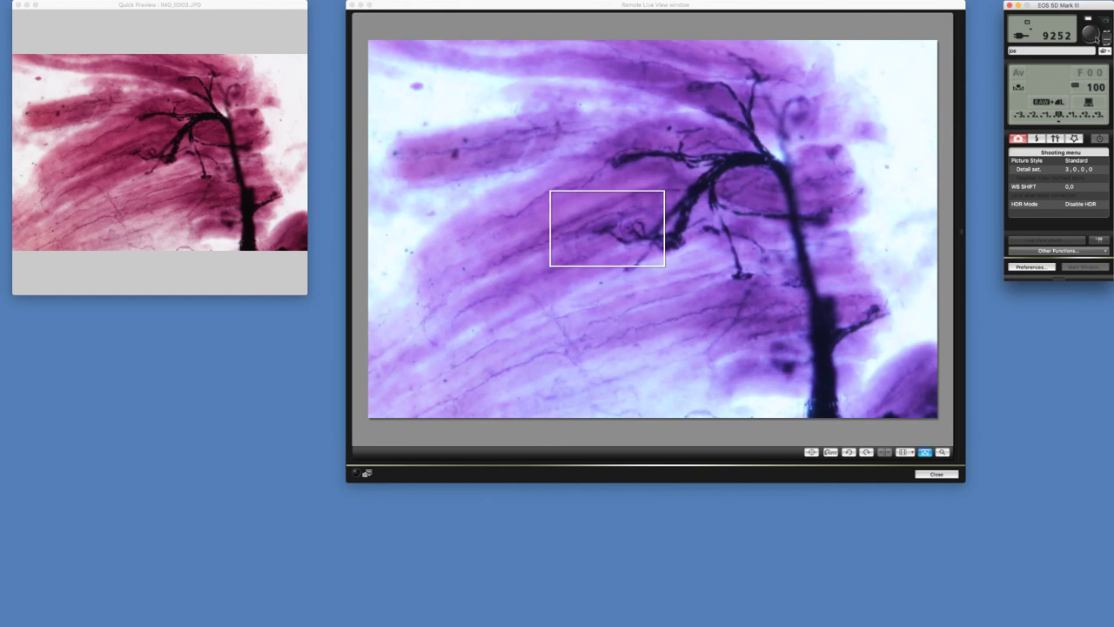
click(1093, 39)
- Set a custom white balance by sampling the blank background beside the specimen, with the live view settings shown only for this
click(963, 233)
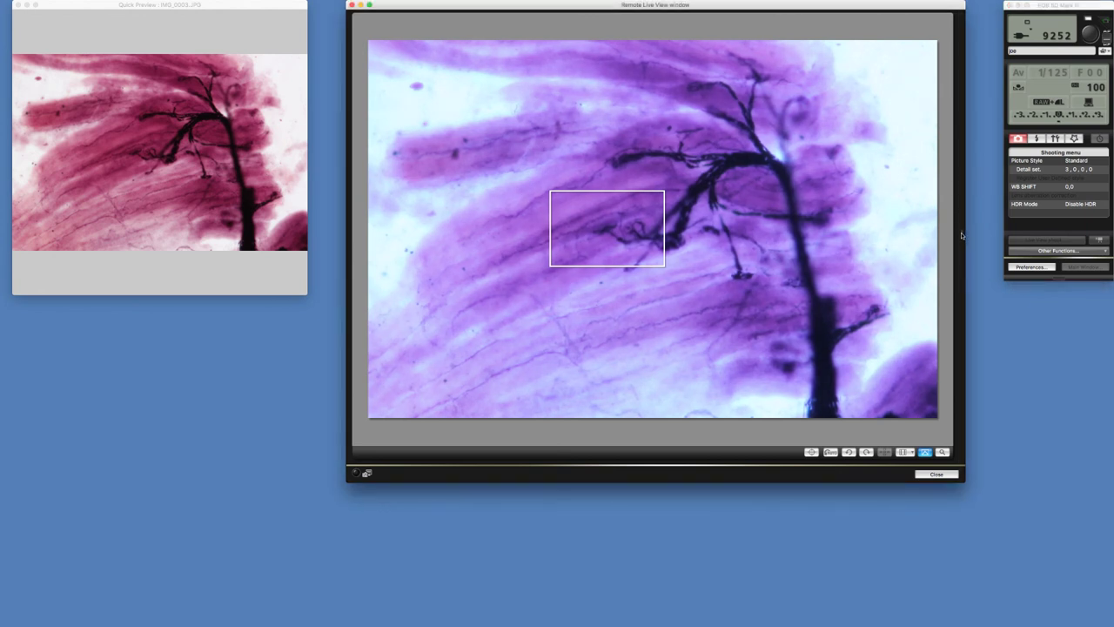
click(963, 233)
click(871, 61)
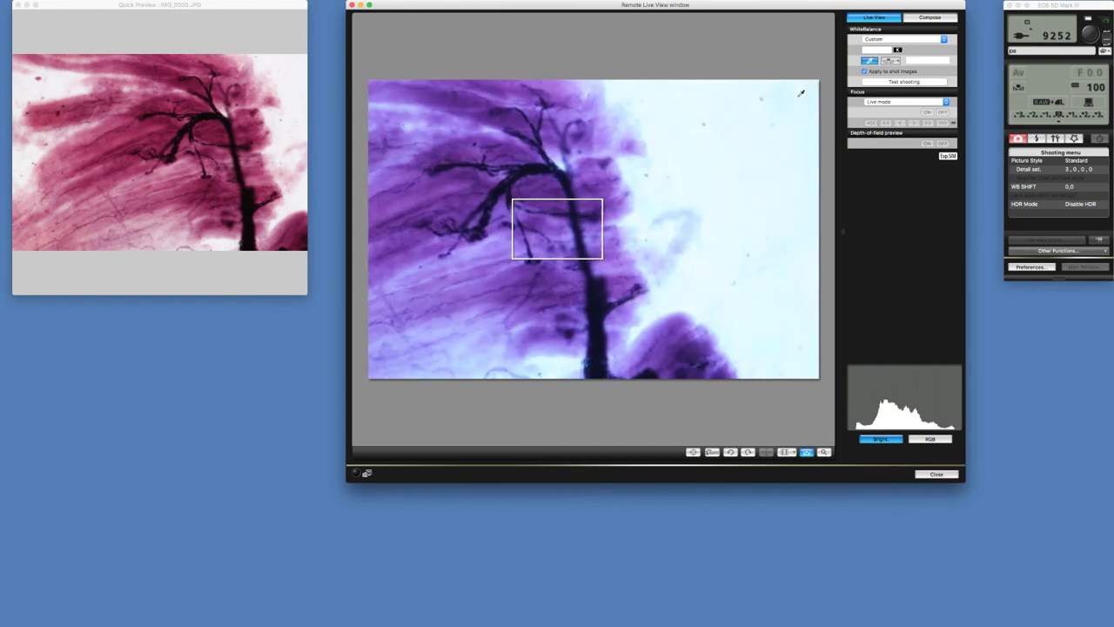
click(744, 126)
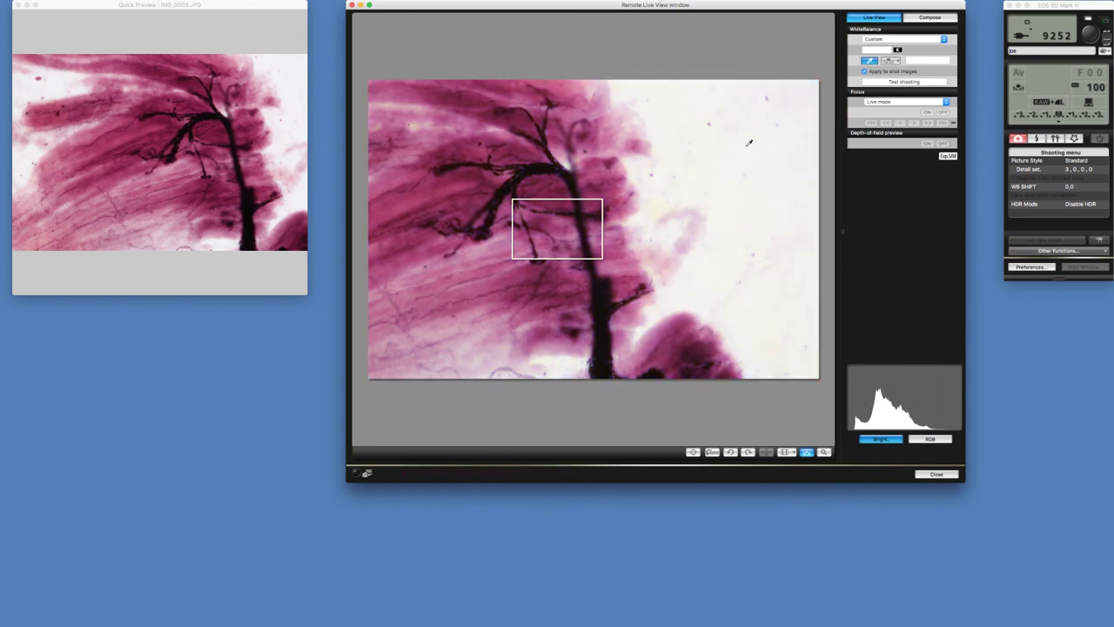
click(871, 61)
click(843, 232)
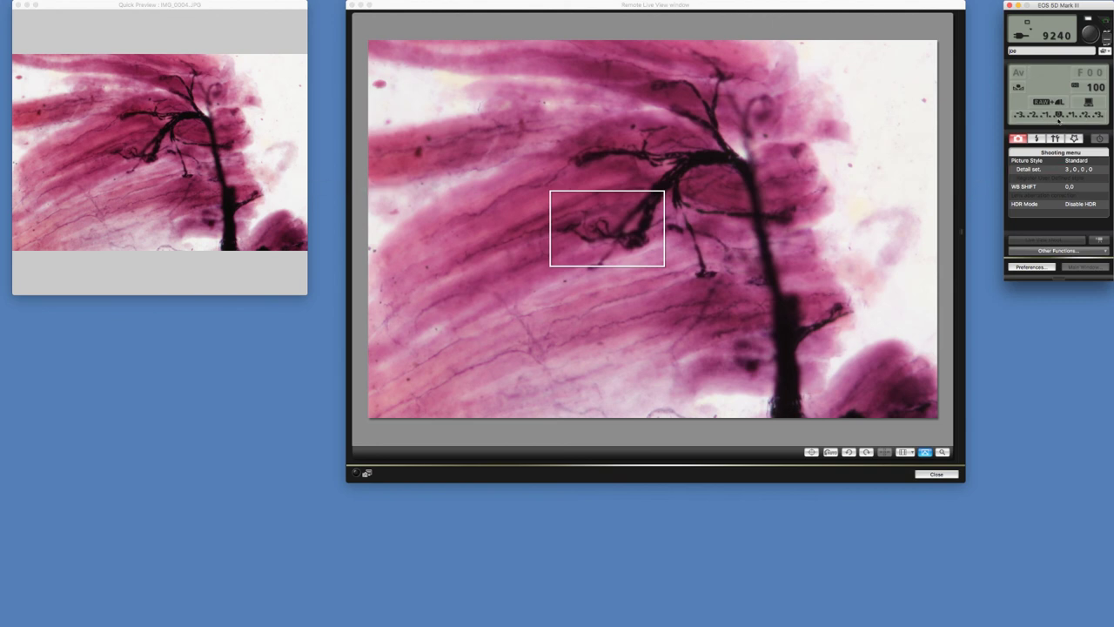
- Lower the exposure compensation by two increments and capture another picture of the specimen
click(1059, 120)
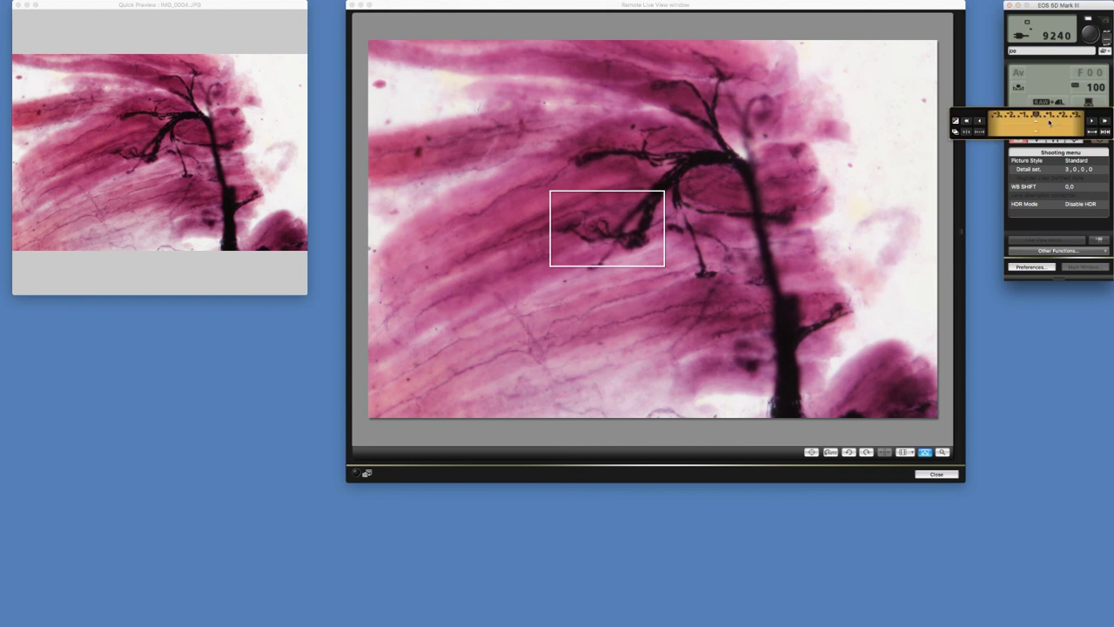
click(979, 121)
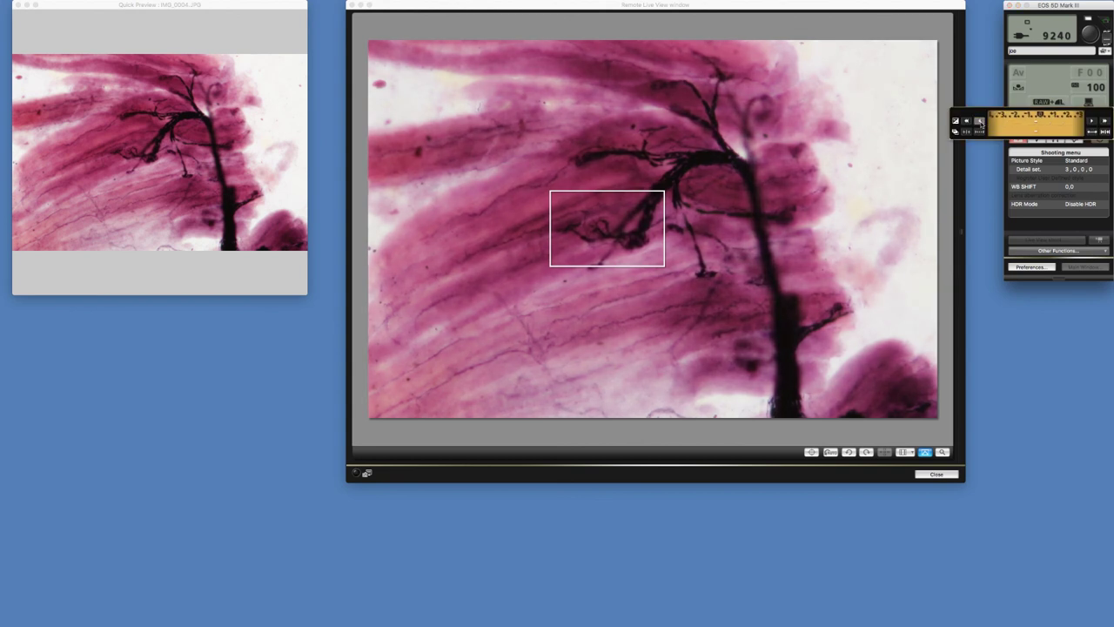
click(980, 121)
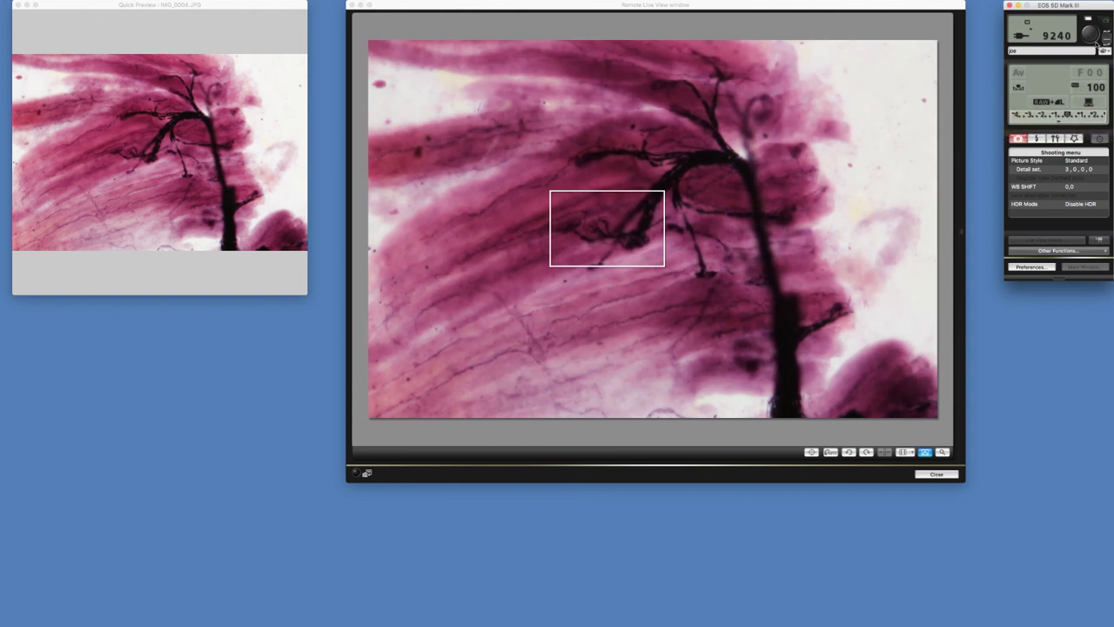
click(1094, 37)
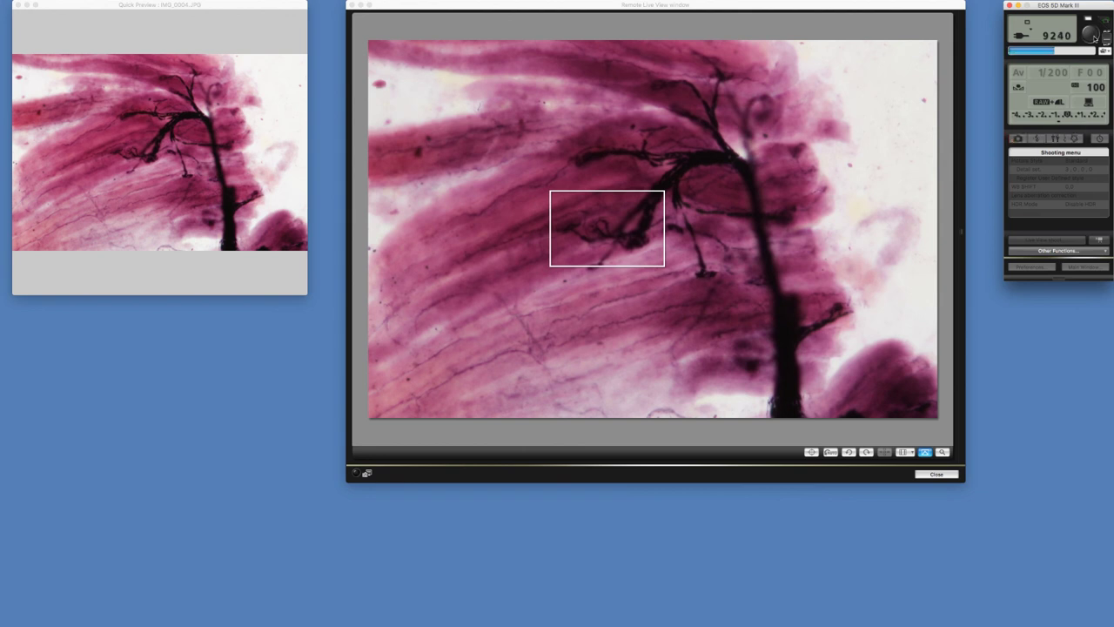